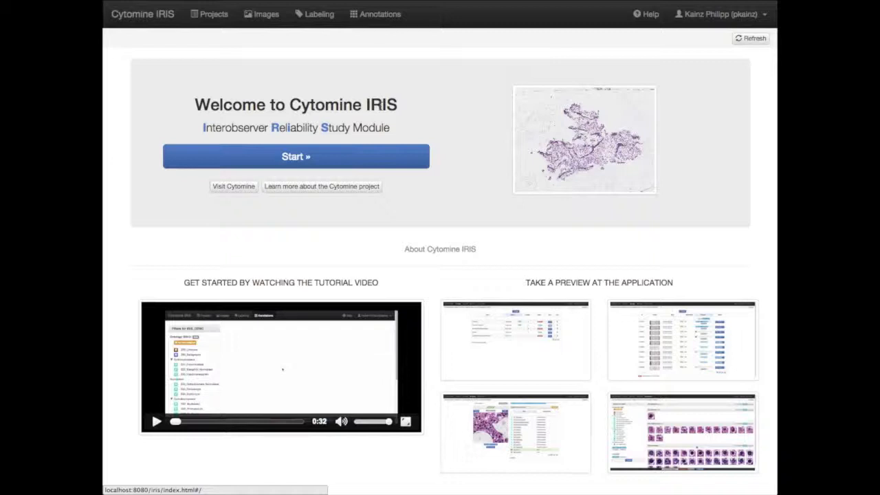
Open the IRIS_DEMO project from the project list
click(279, 157)
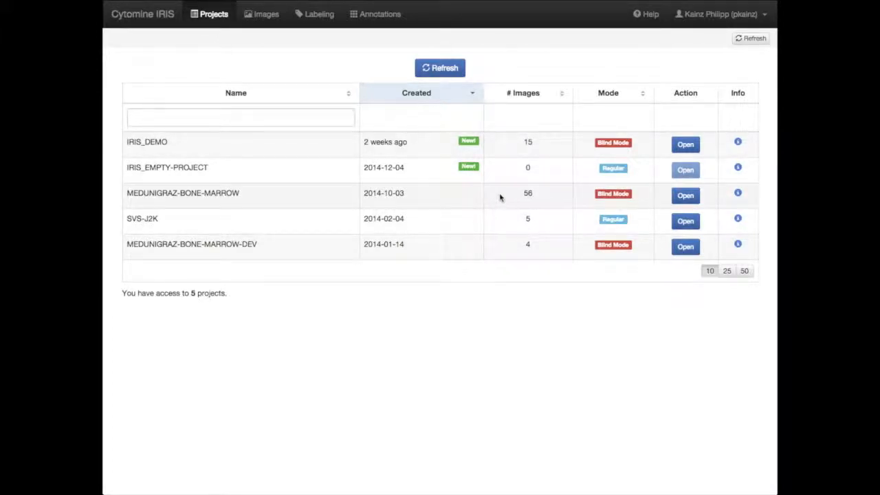
mouse_move(629, 146)
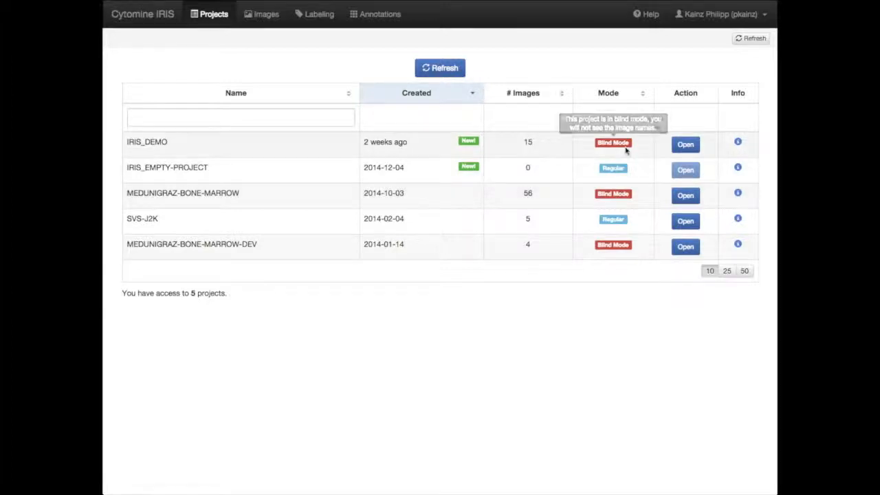
click(684, 145)
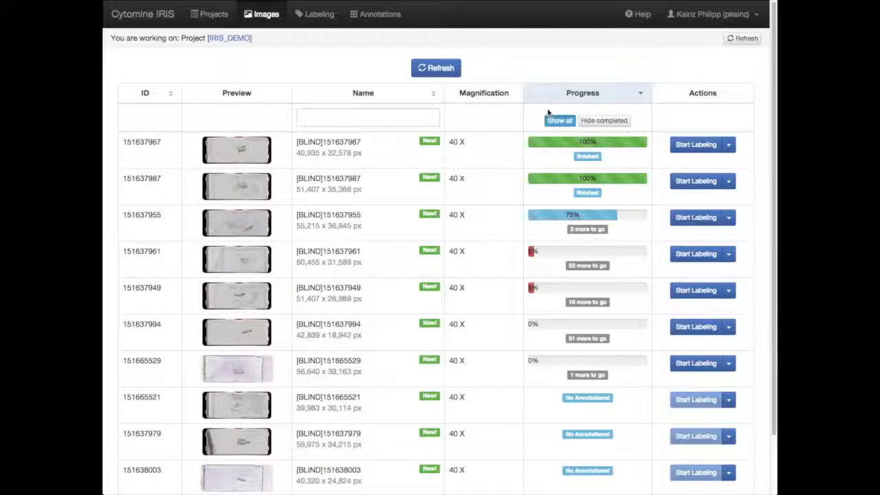
Examine the labeling progress of the project's images on both pages of the image list
mouse_move(573, 145)
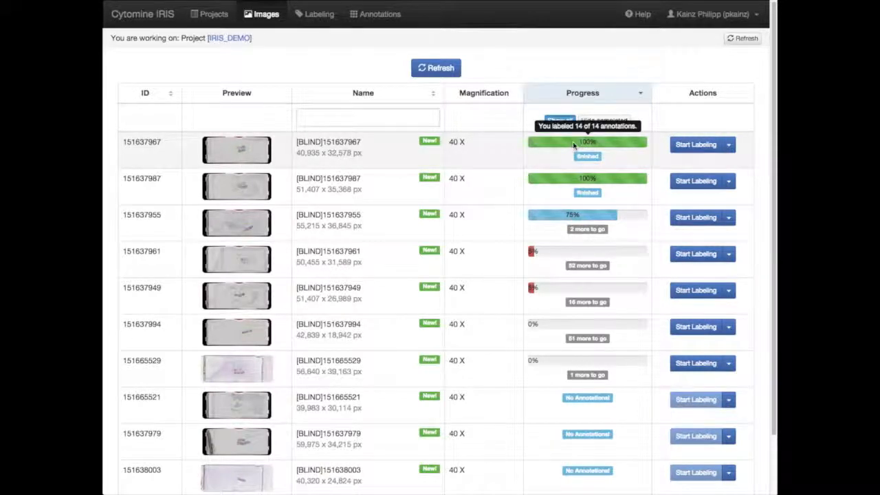
mouse_move(587, 179)
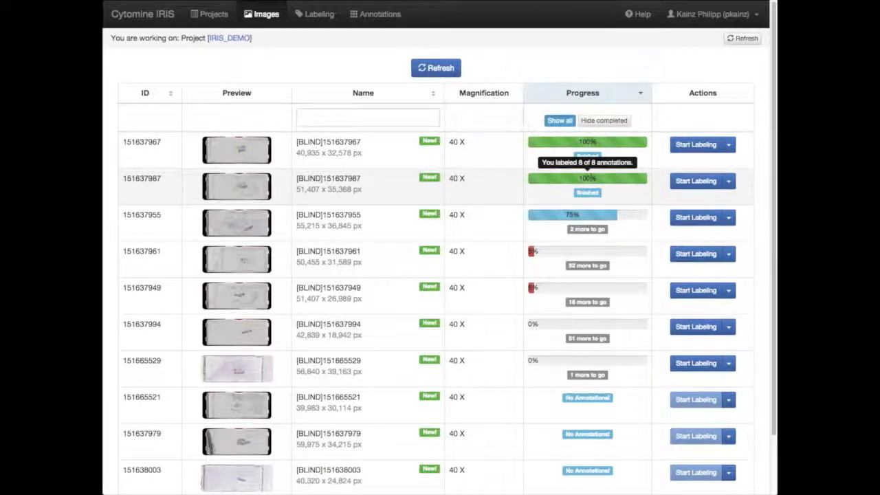
mouse_move(591, 252)
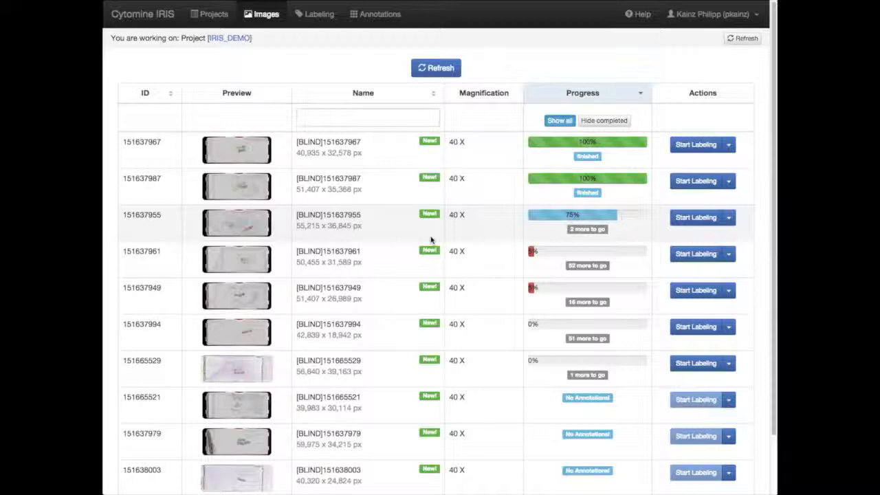
scroll(432, 240, down, 2)
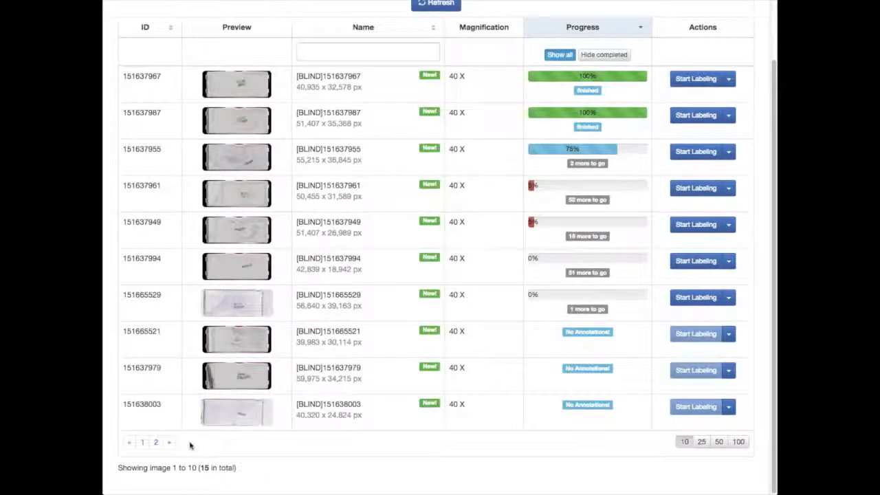
click(155, 447)
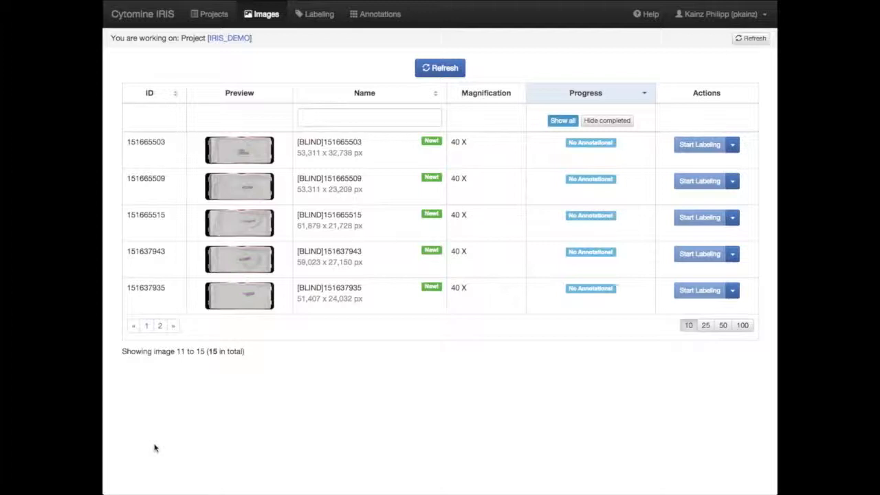
click(146, 330)
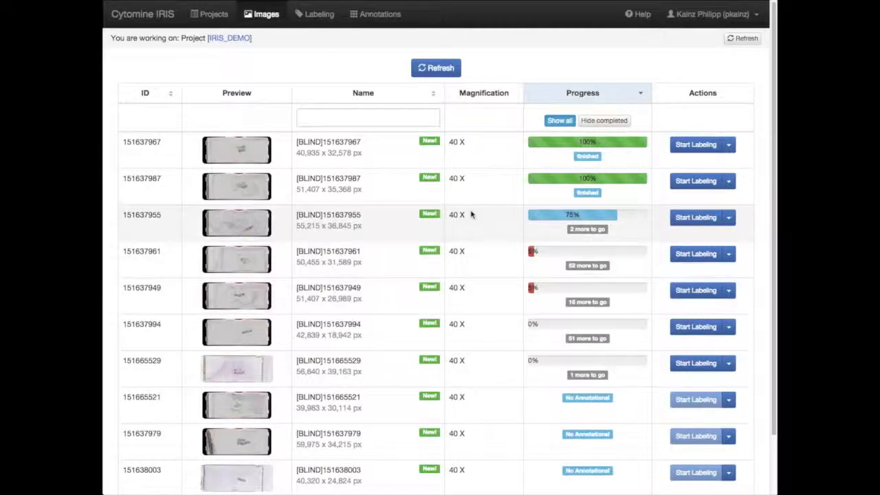
Hide the completed images and start labeling image [BLIND]151637955
click(604, 121)
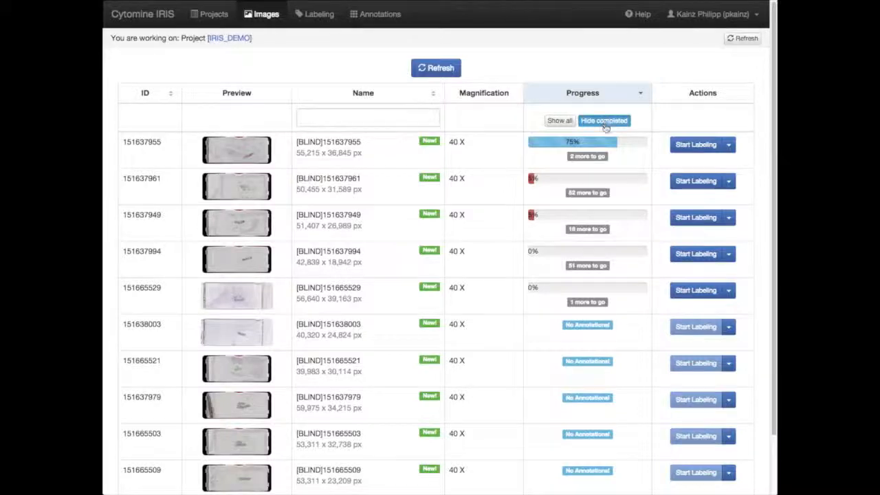
mouse_move(639, 214)
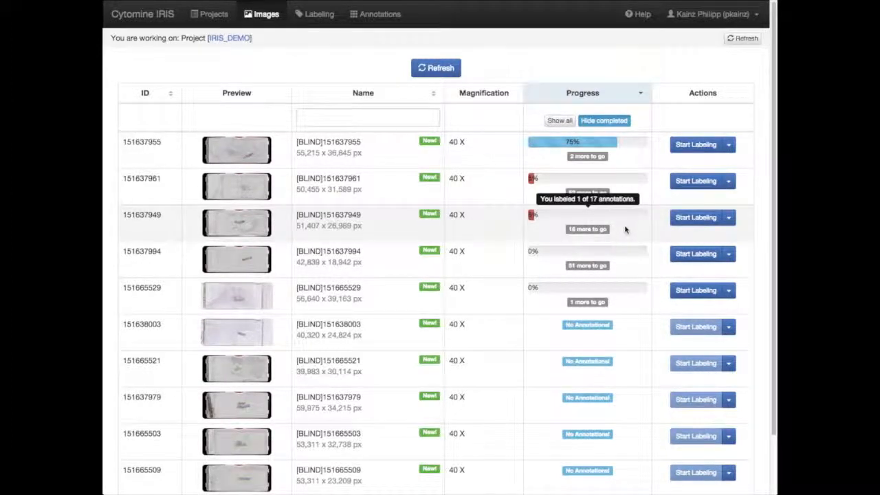
click(688, 153)
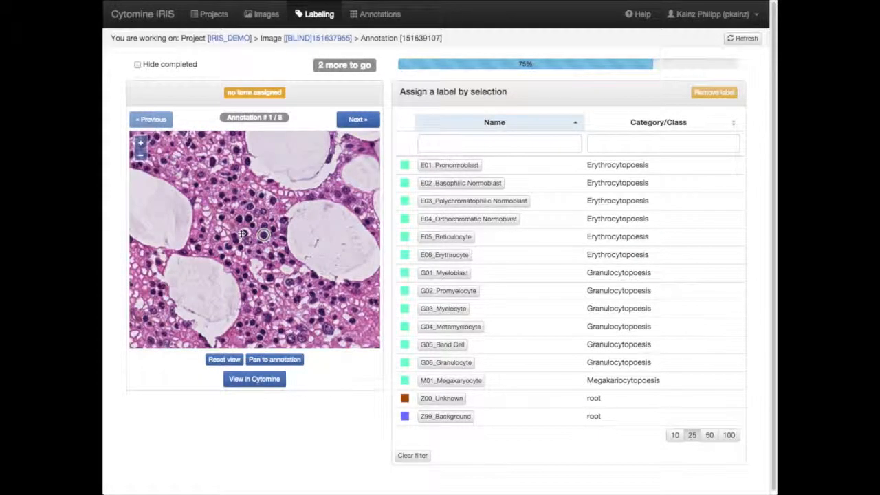
Inspect the first annotation in the image viewer and label it as G03_Myelocyte
scroll(246, 235, down, 1)
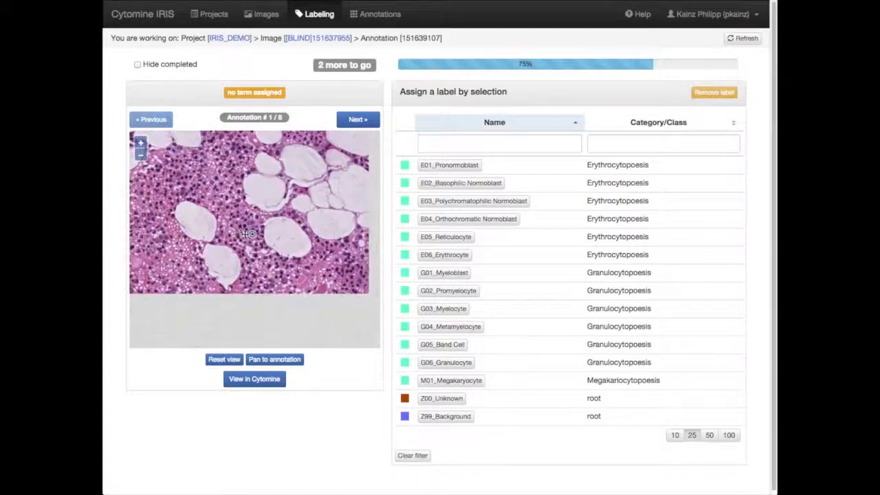
click(141, 144)
click(140, 143)
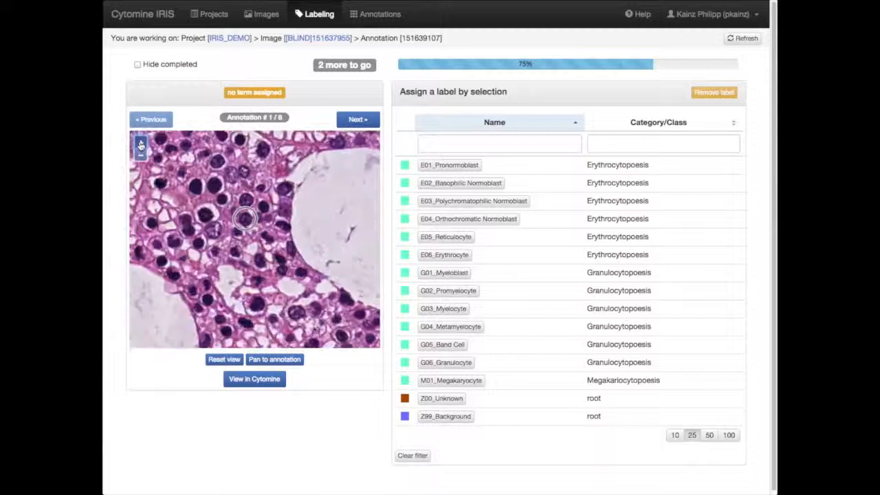
click(140, 155)
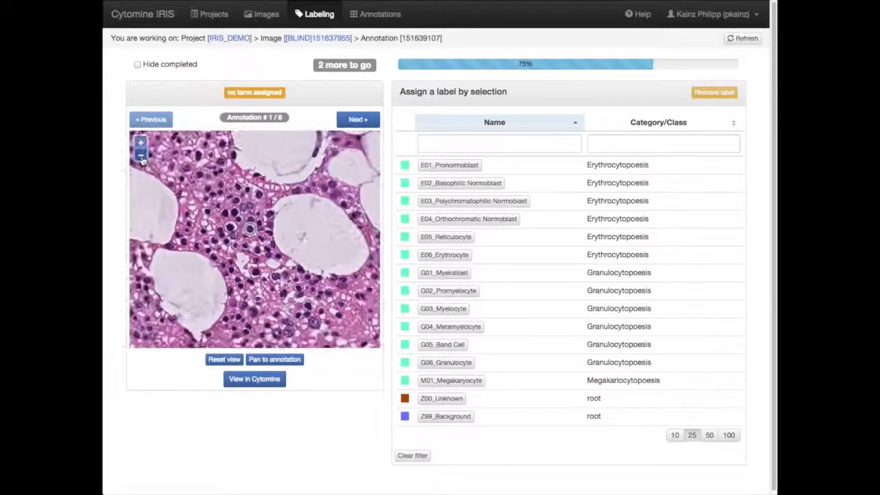
click(141, 155)
mouse_move(271, 222)
mouse_down()
mouse_move(235, 232)
mouse_move(234, 202)
mouse_move(277, 216)
mouse_up()
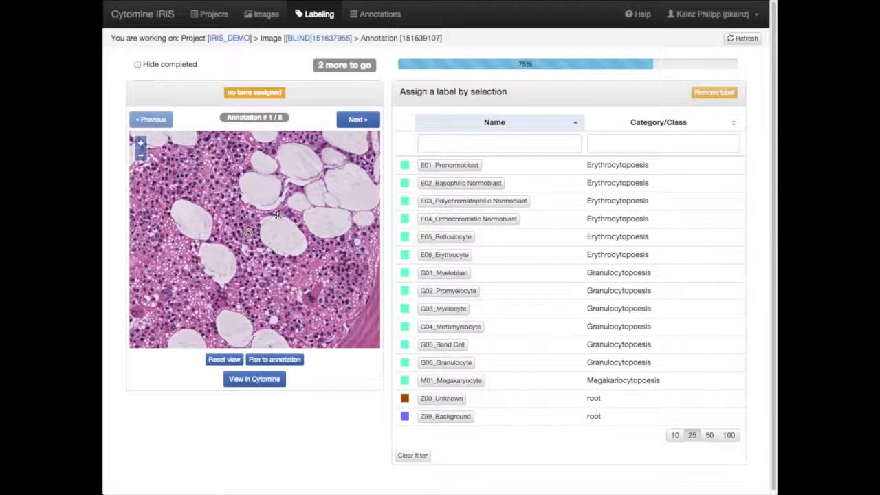
drag(233, 191, 262, 227)
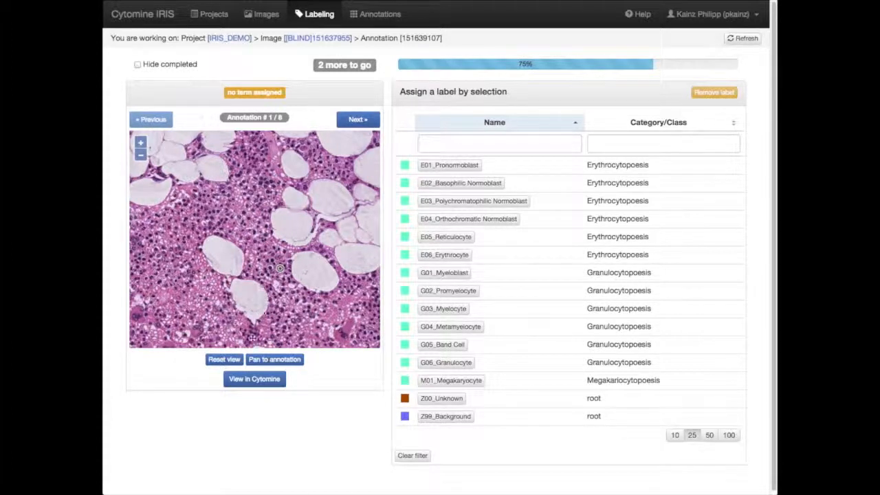
click(226, 360)
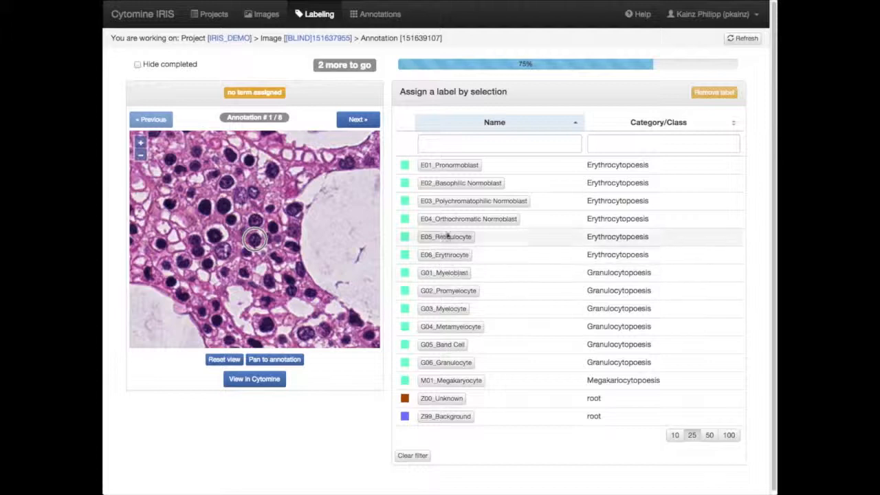
click(444, 309)
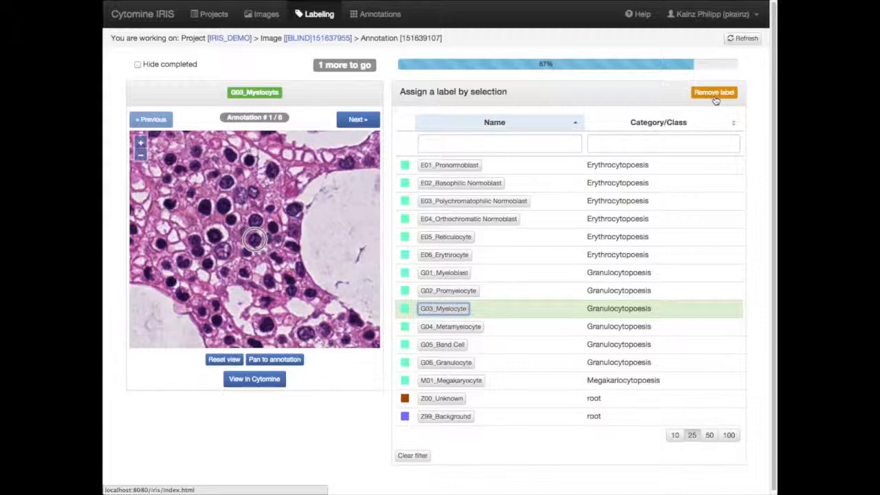
Go to the third annotation, hide completed annotations and label it as E03_Polychromatophilic Normoblast
click(374, 121)
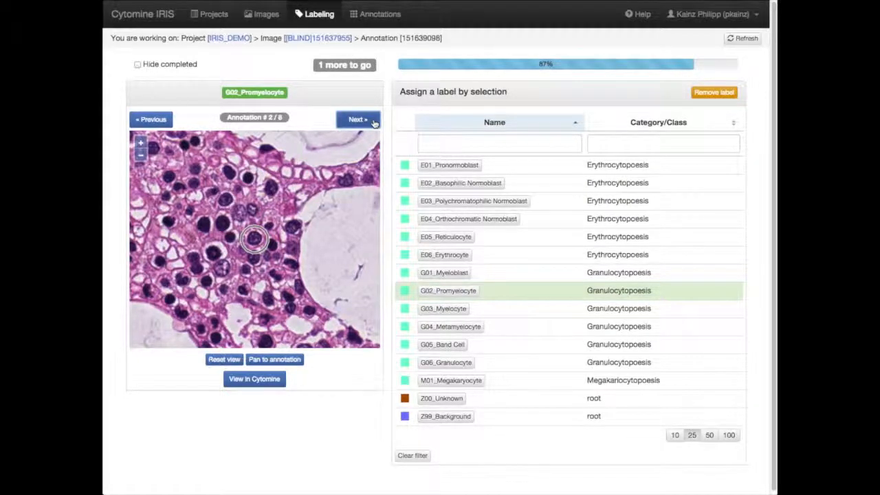
click(374, 122)
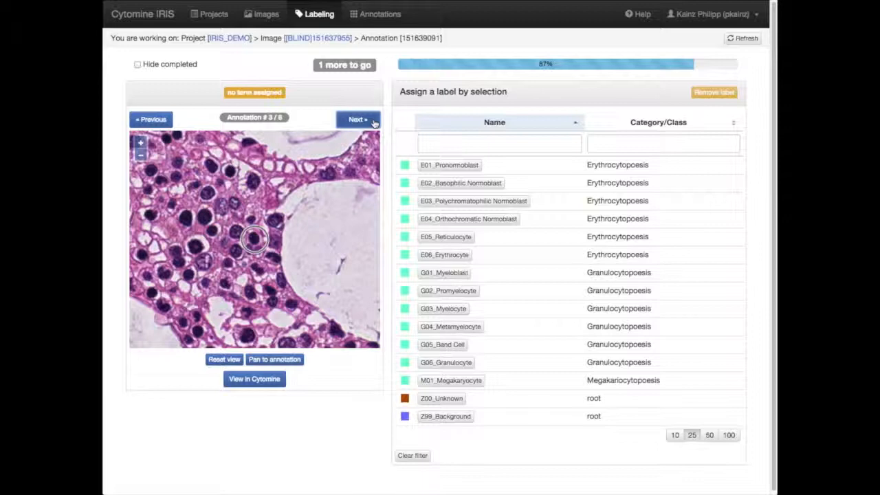
click(138, 64)
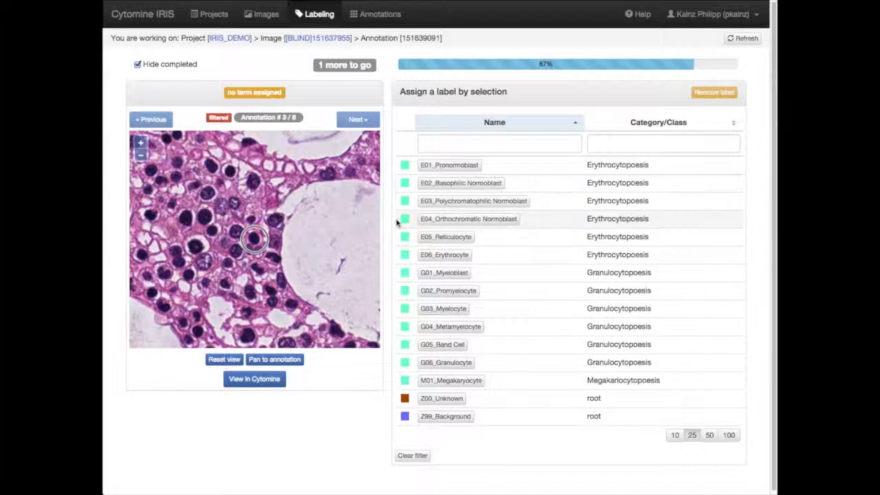
click(449, 202)
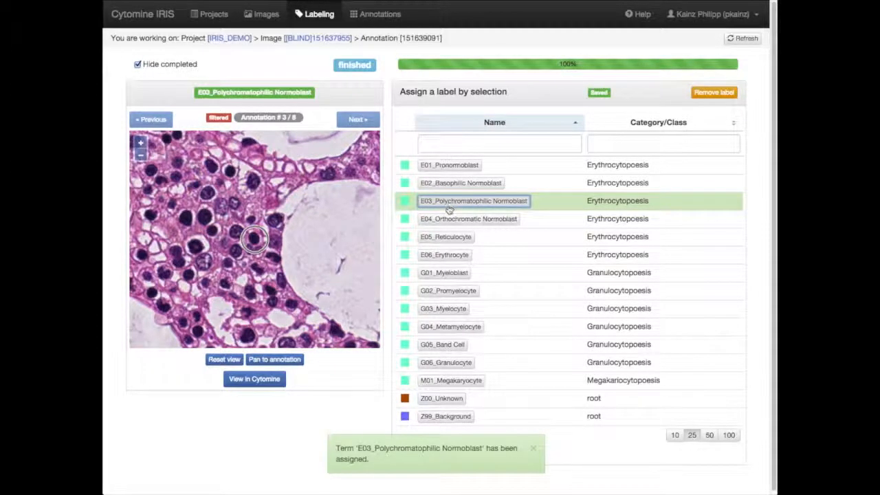
mouse_move(446, 70)
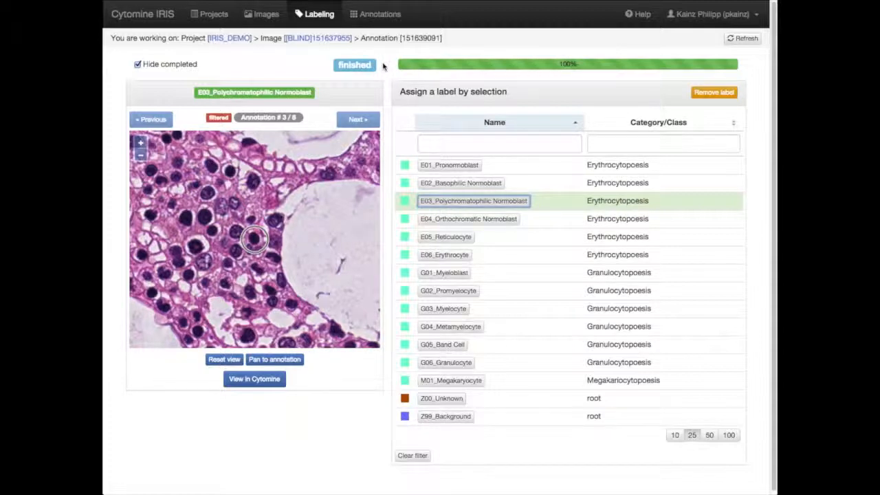
Show the annotations of all ontology terms and relabel the third E03_Polychromatophilic Normoblast annotation as G06_Granulocyte
click(372, 14)
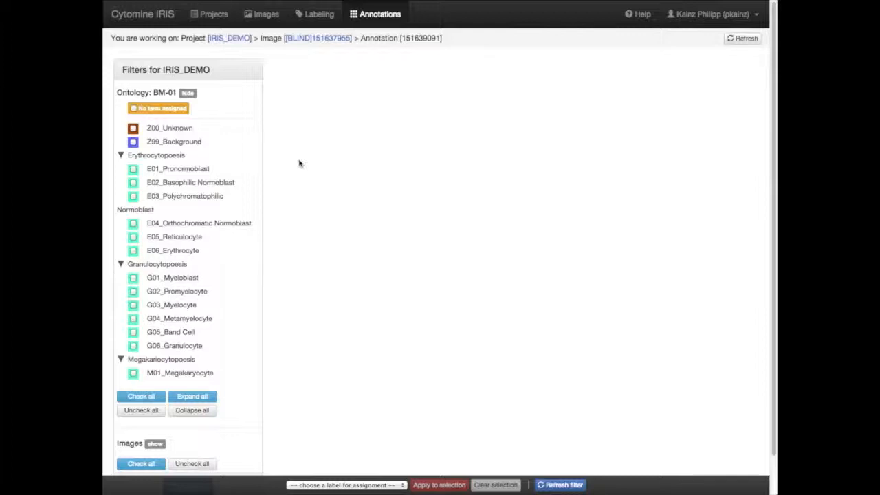
click(141, 397)
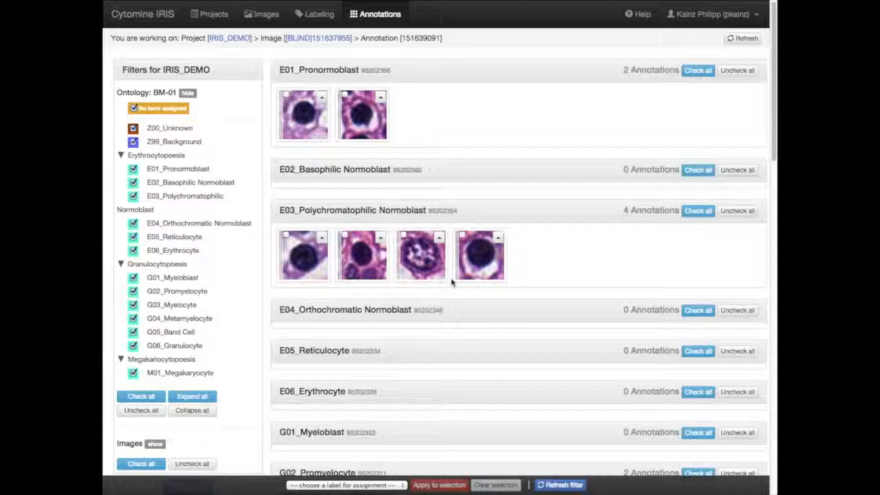
click(439, 238)
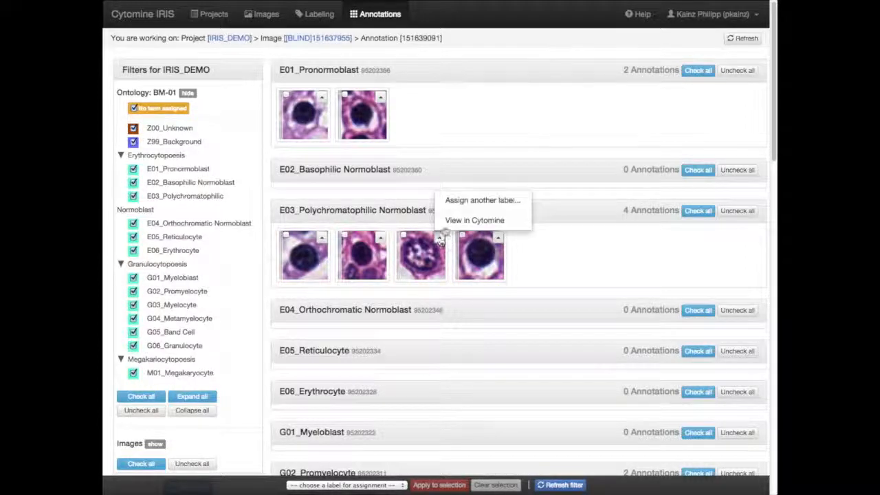
click(455, 201)
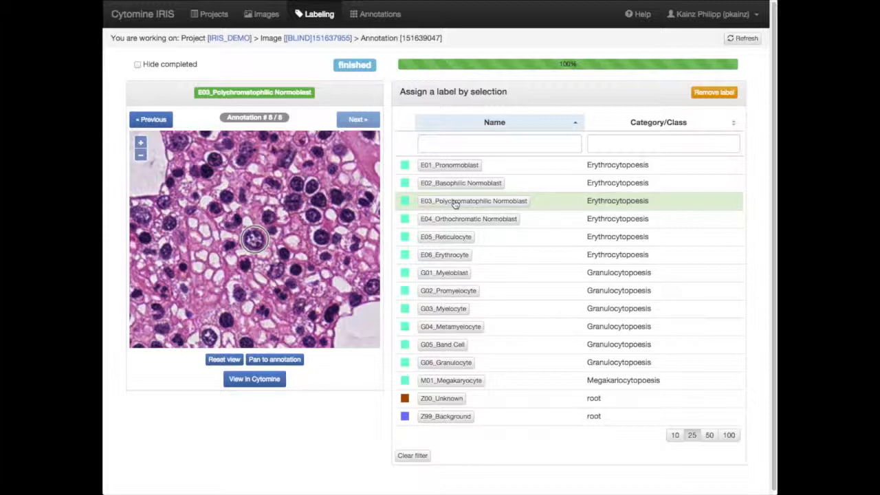
click(450, 363)
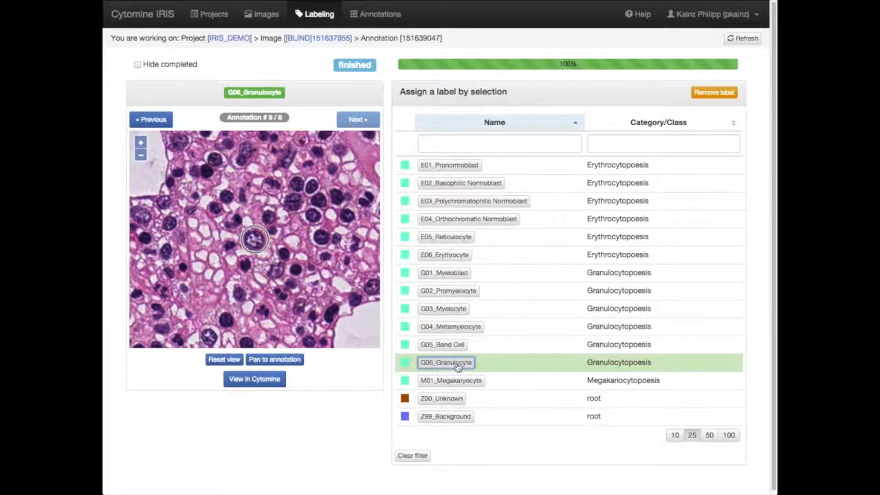
Filter the annotation gallery to E03_Polychromatophilic Normoblast, G06_Granulocyte and Z00_Unknown, and reassign one Z00_Unknown annotation to E03_Polychromatophilic Normoblast
click(372, 15)
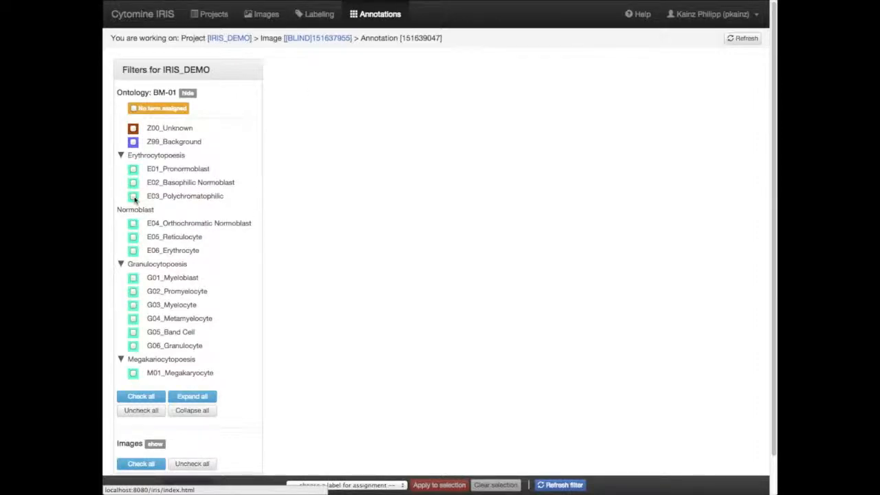
click(135, 198)
click(133, 347)
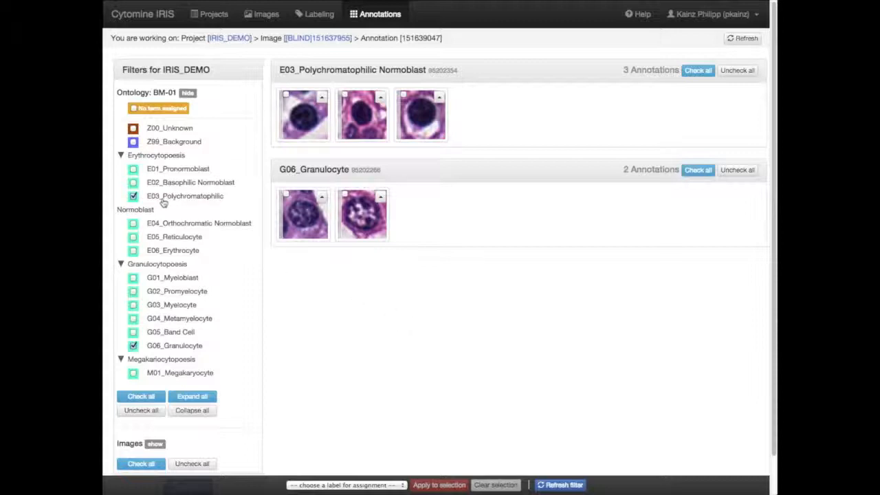
click(133, 128)
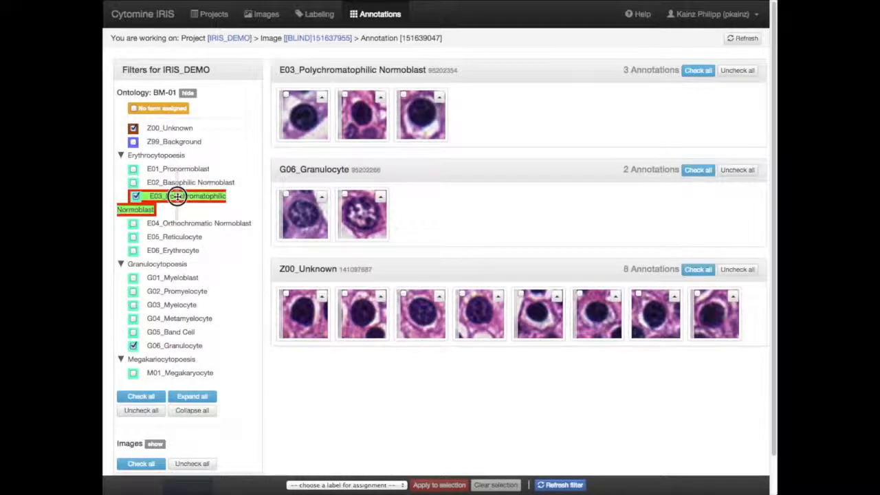
drag(178, 197, 177, 197)
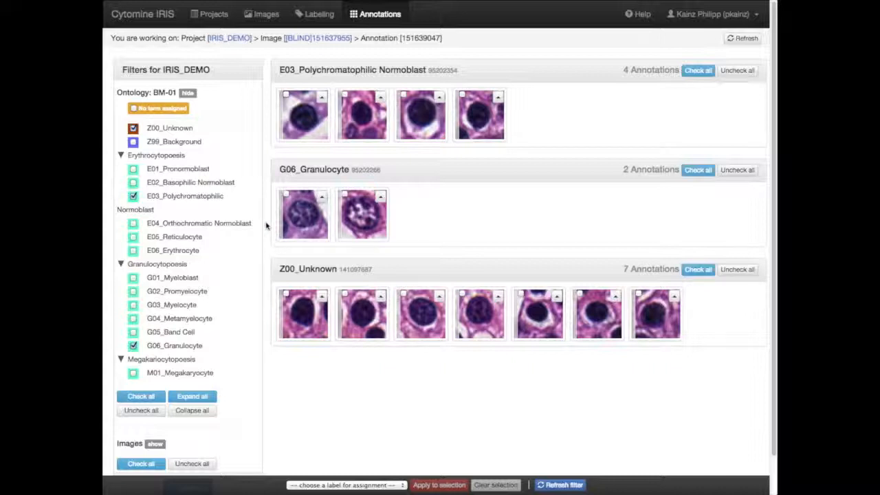
Return to the project's image list and start labeling the next incomplete image, [BLIND]151637961
click(252, 15)
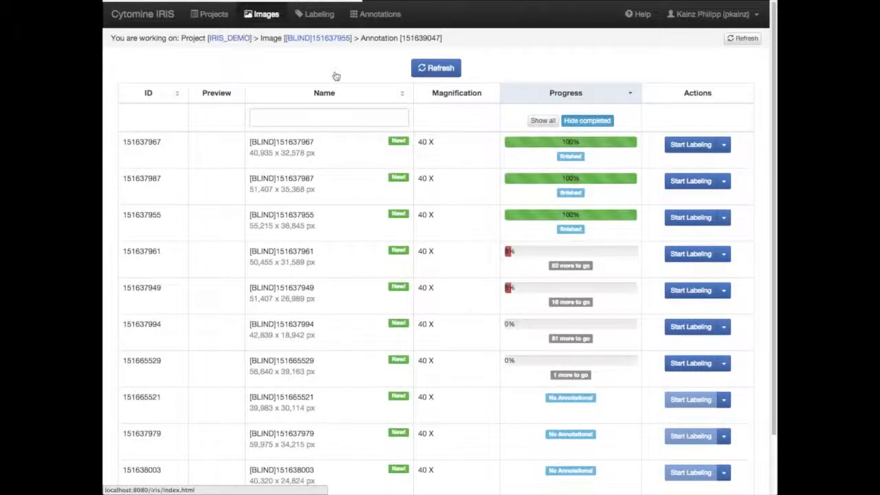
click(679, 145)
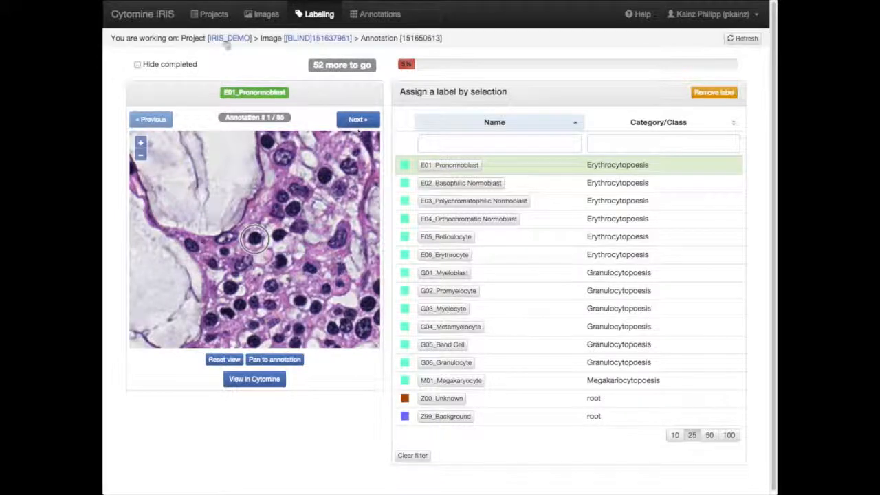
Go back to the welcome page and resume labeling in image [BLIND]151637961 from there
click(156, 21)
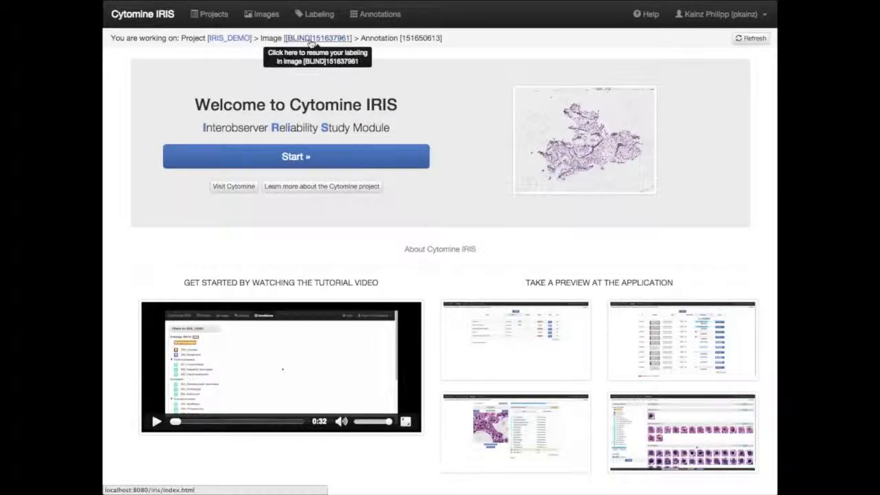
click(311, 40)
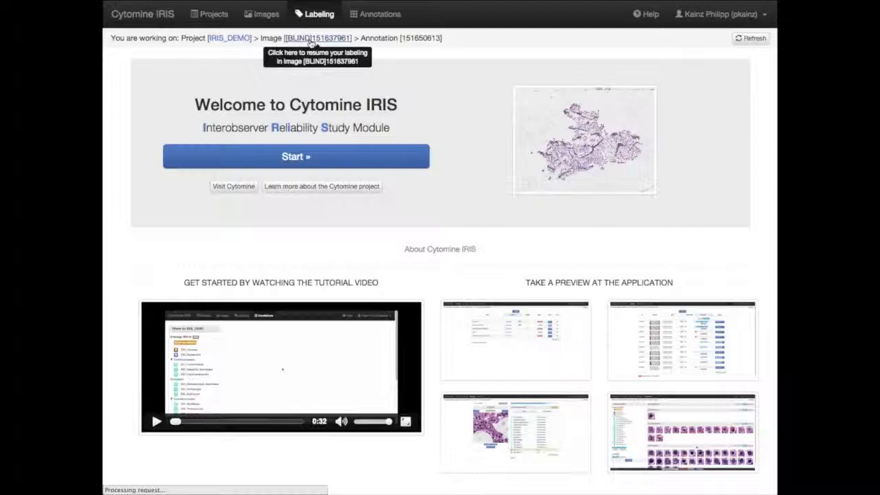